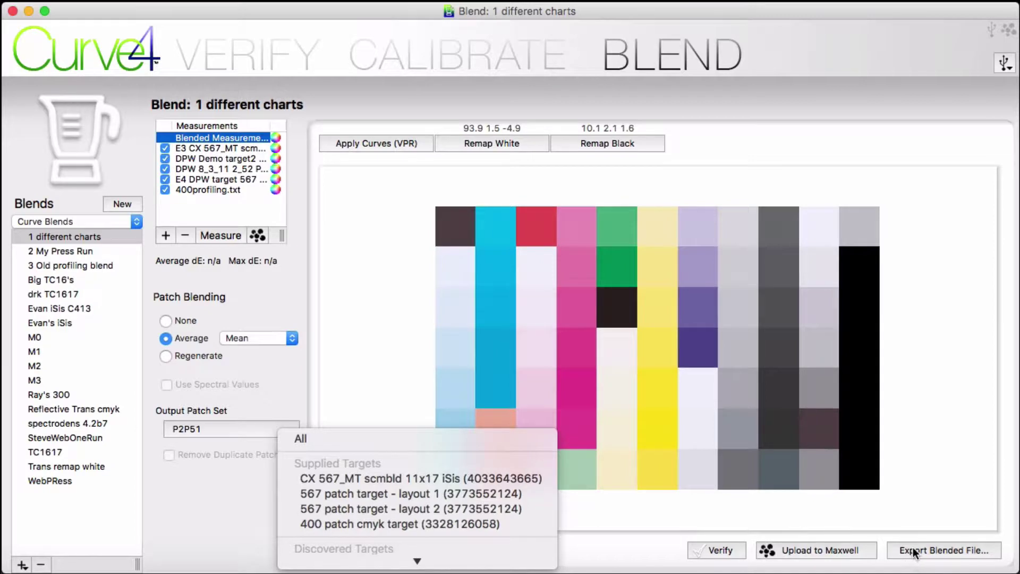
- Open the 2 My Press Run blend and view its First, middleA, middleB and Last IT8-7_4 measurements one by one
click(909, 552)
click(85, 255)
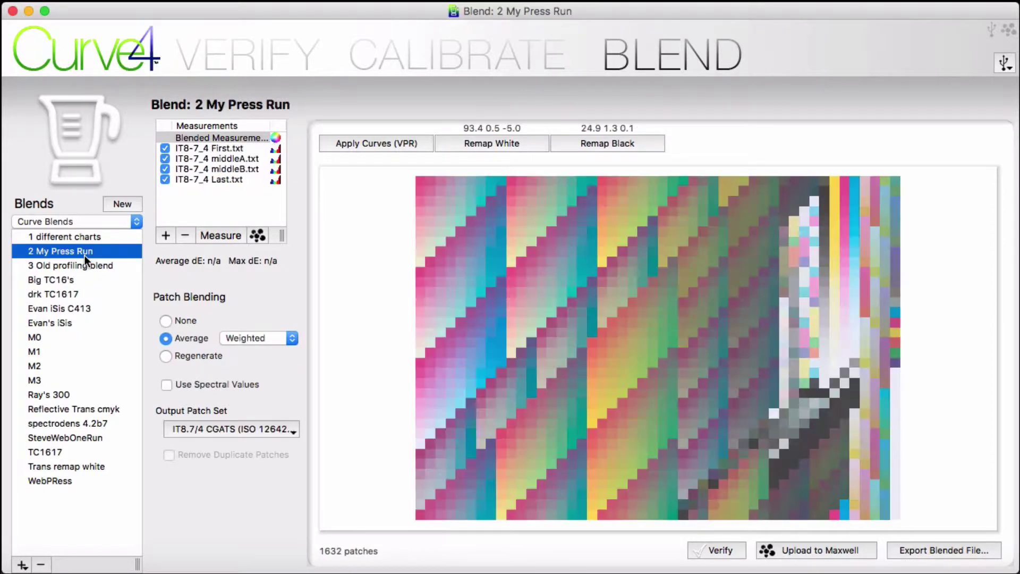
click(232, 150)
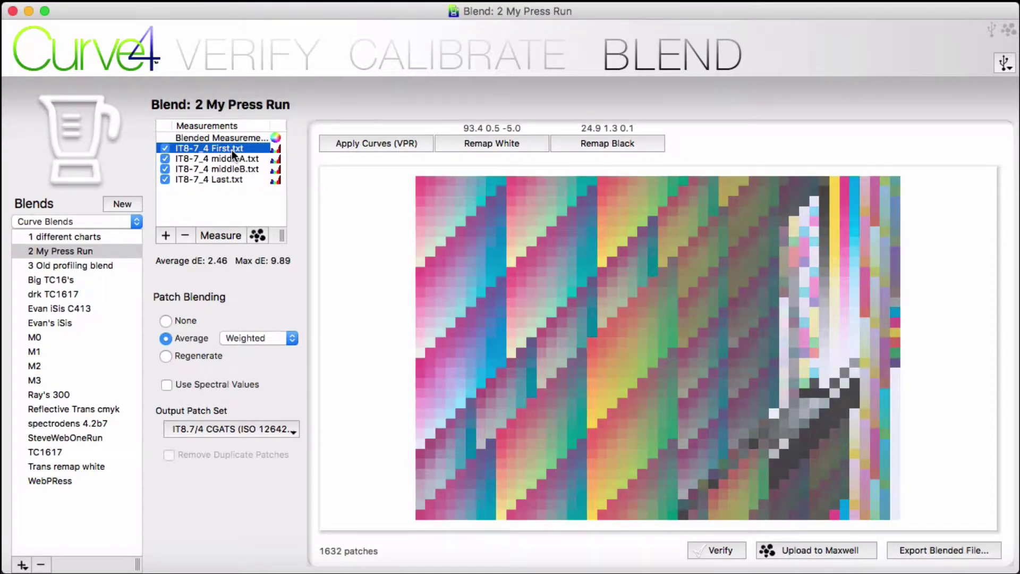
click(230, 160)
click(230, 170)
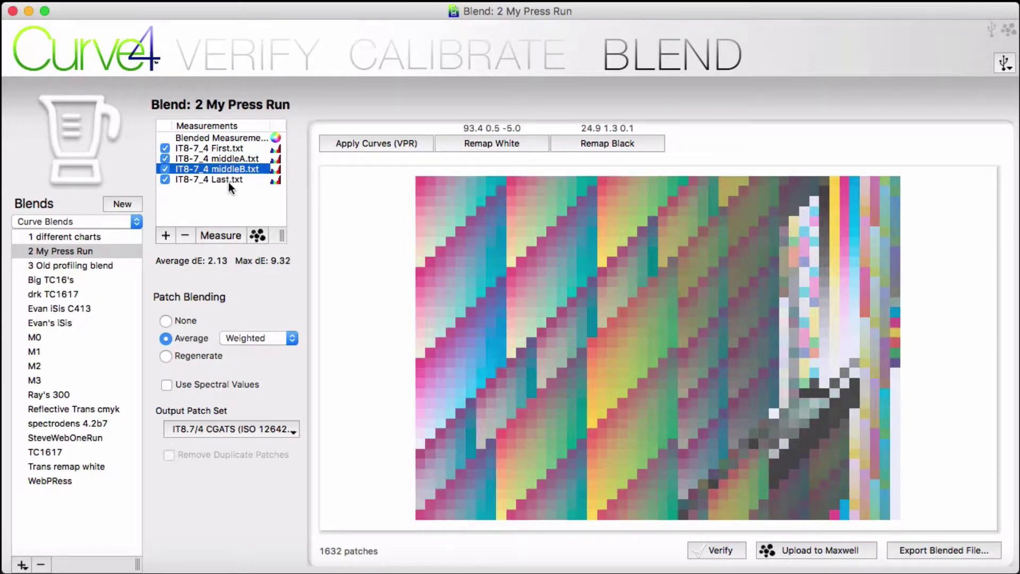
click(229, 181)
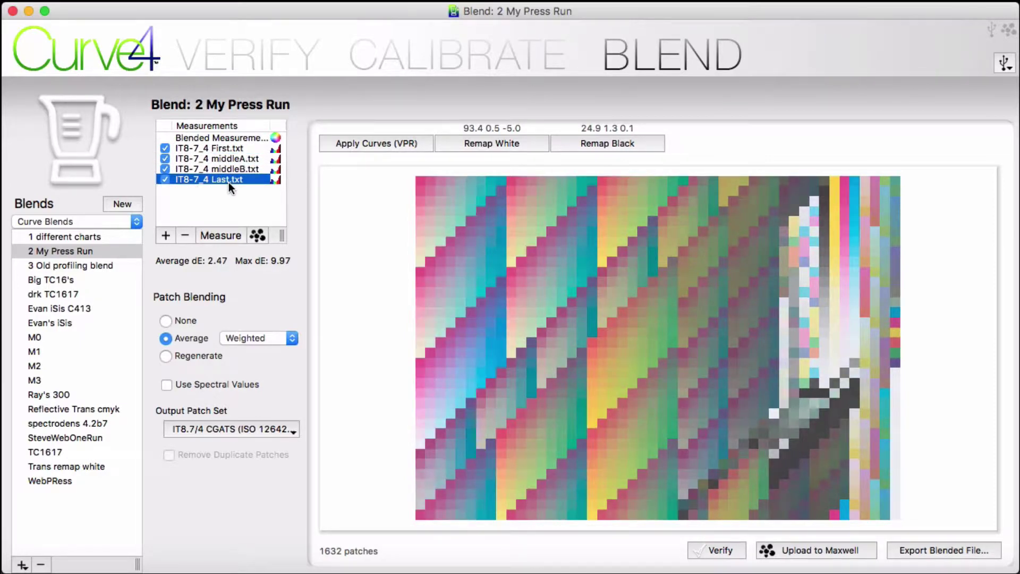
- Try None and Median averaging as patch blending for the press run blend, ending on Average with Weighted
click(183, 321)
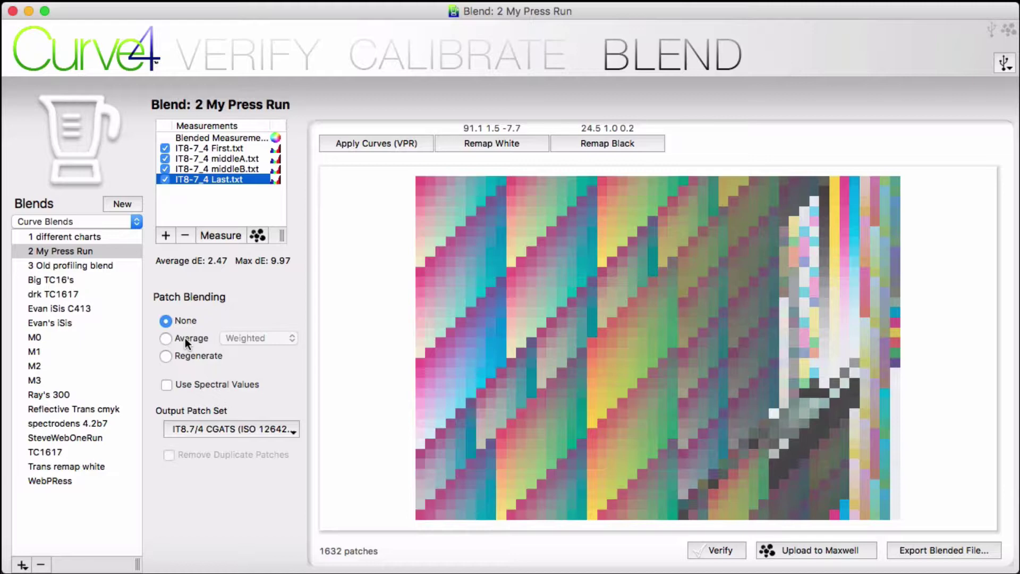
click(185, 338)
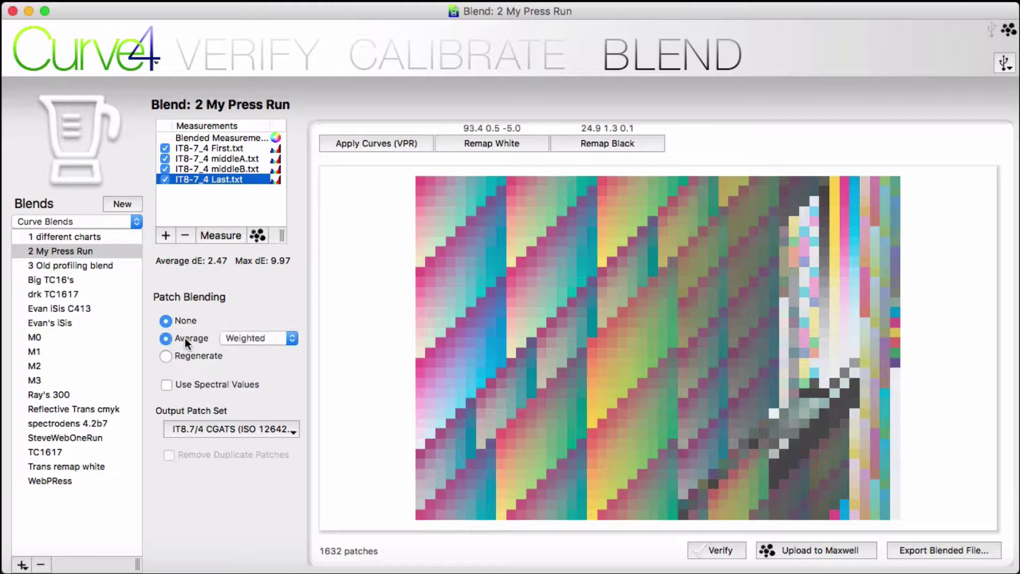
click(260, 338)
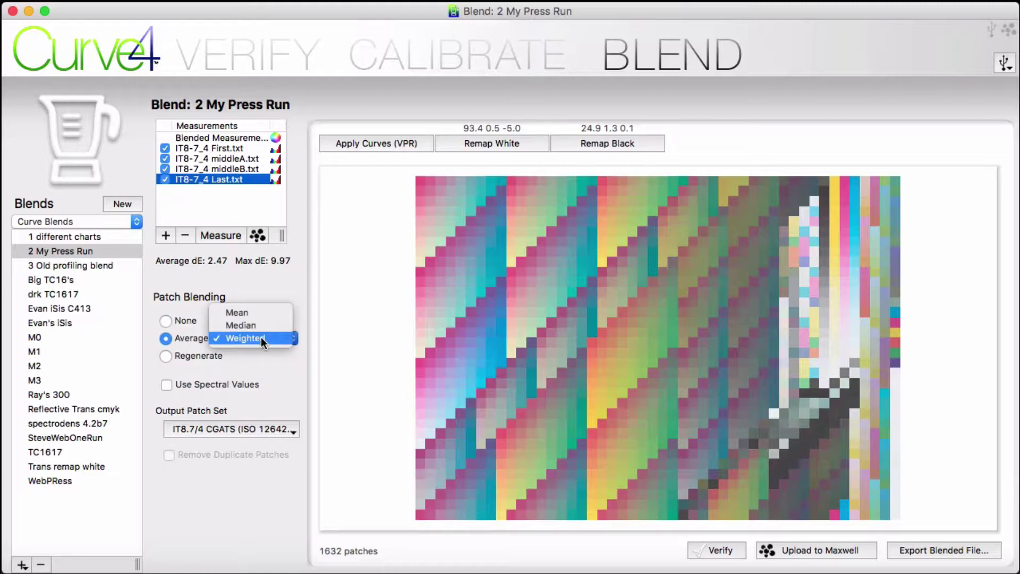
click(255, 327)
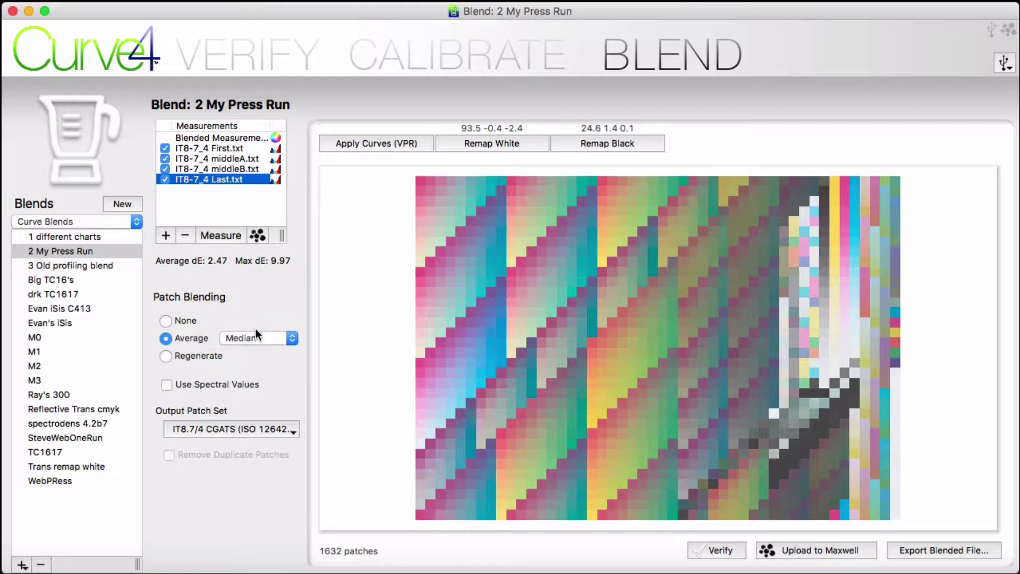
click(260, 337)
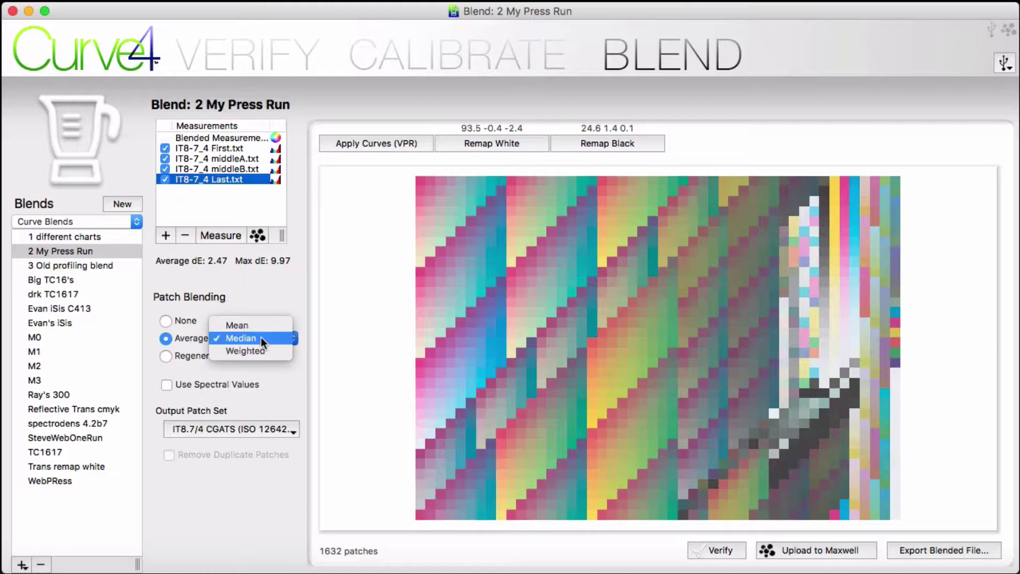
click(255, 349)
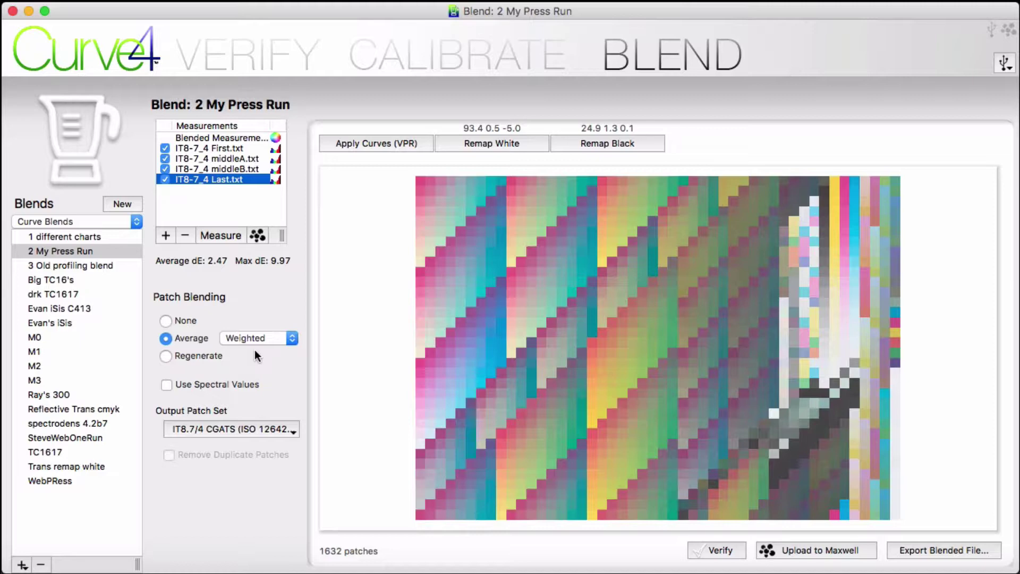
- Create a new blend and add the TC1617meas.txt and ControlStrip2006.txt measurement files to it
click(121, 206)
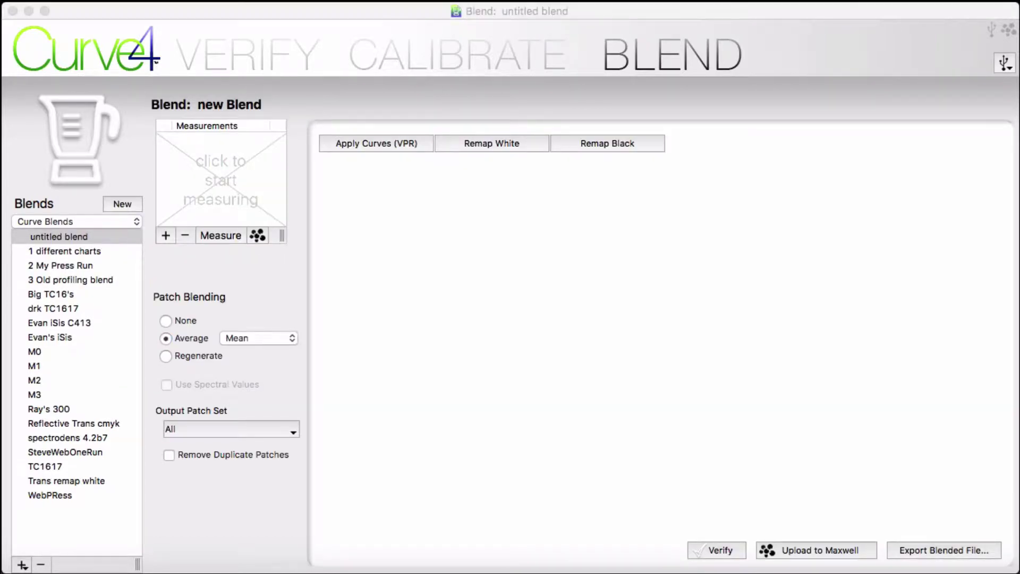
drag(229, 187, 246, 174)
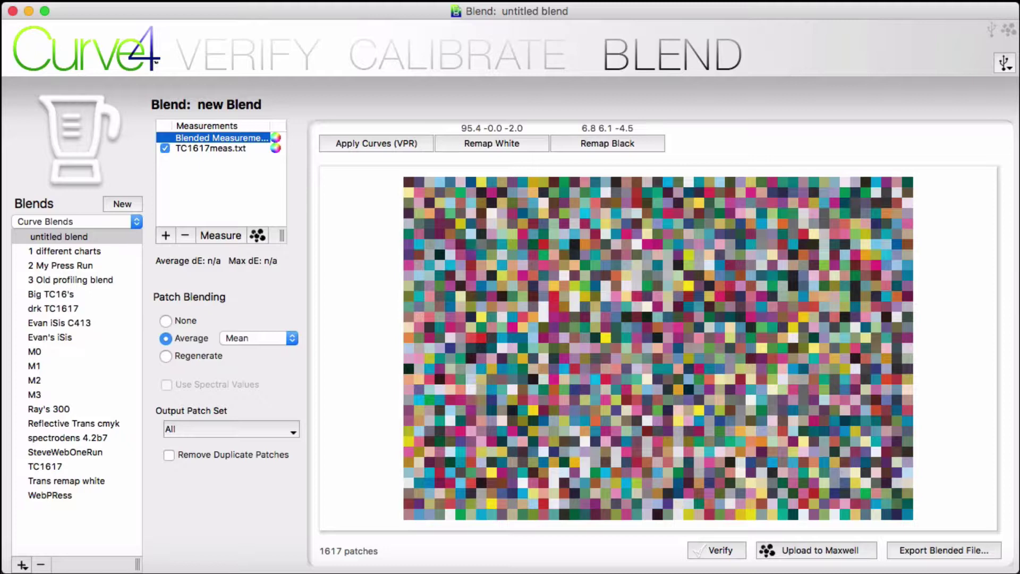
drag(5, 156, 213, 190)
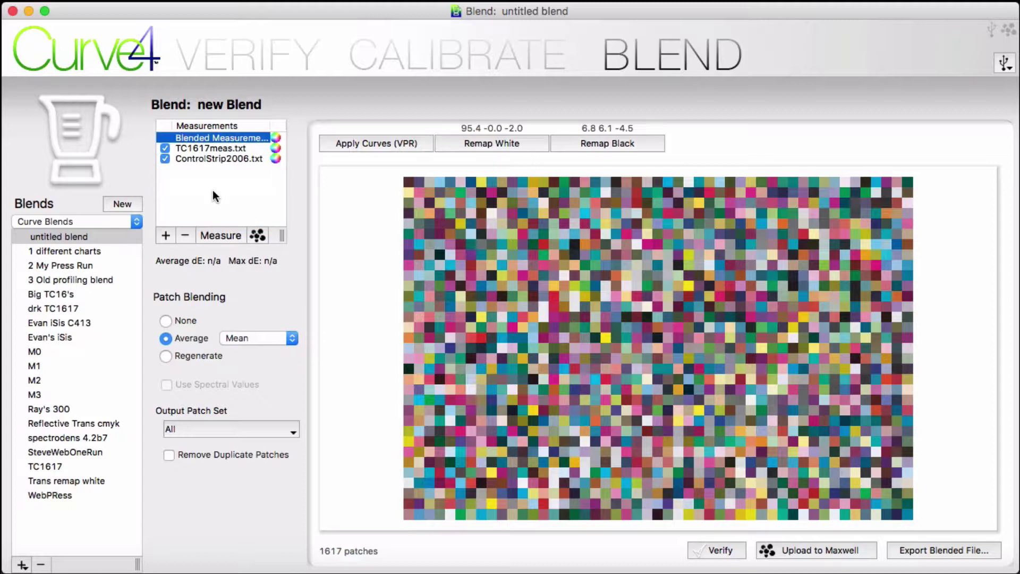
- Compare the patches of ControlStrip2006.txt and TC1617meas.txt with the blended measurement
click(215, 157)
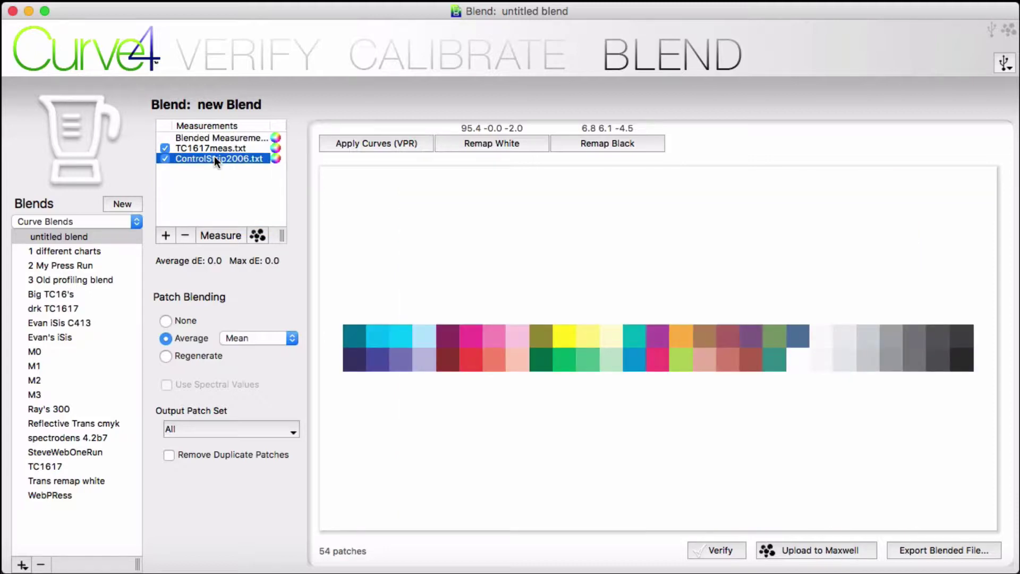
click(220, 149)
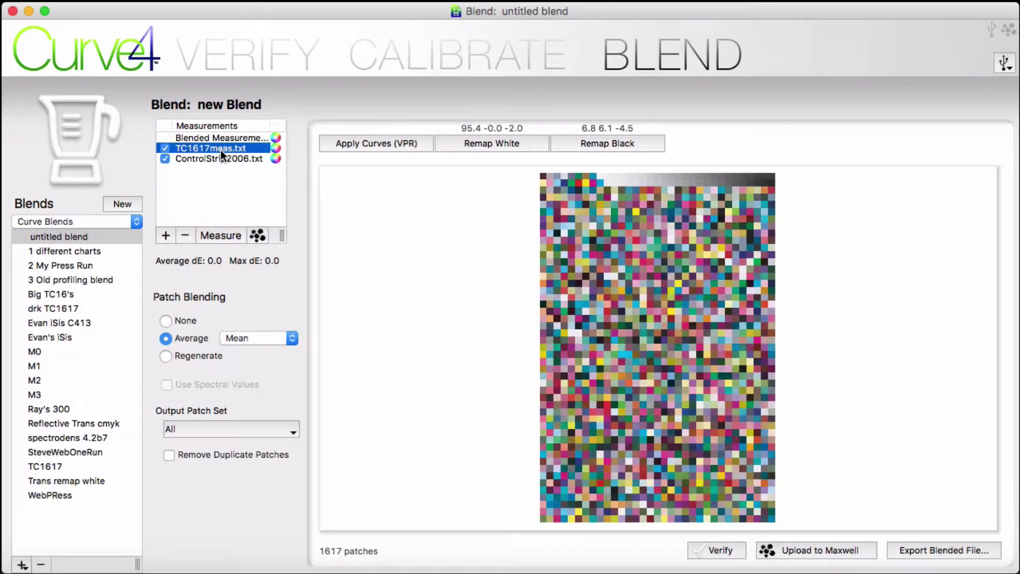
click(220, 159)
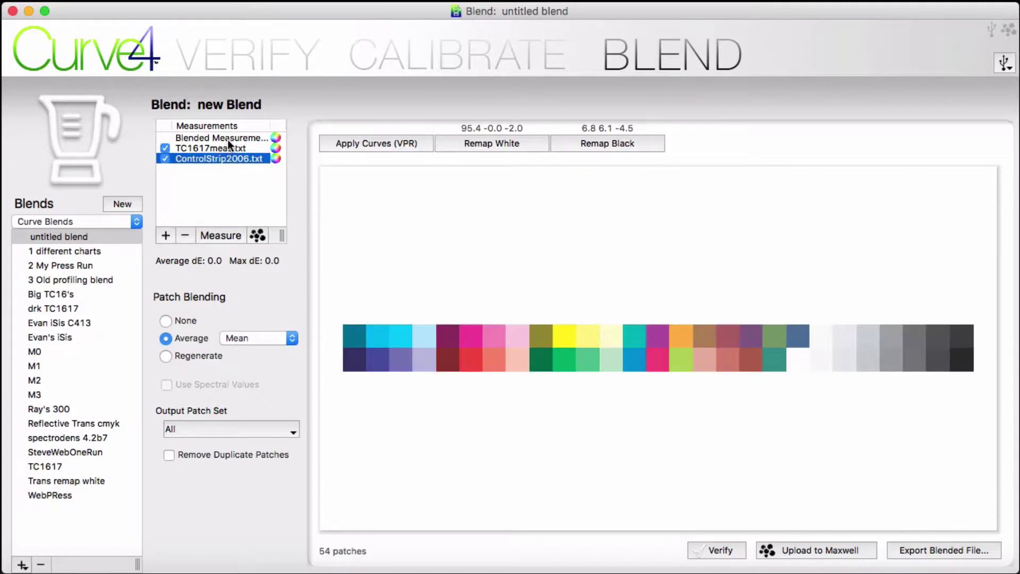
click(227, 139)
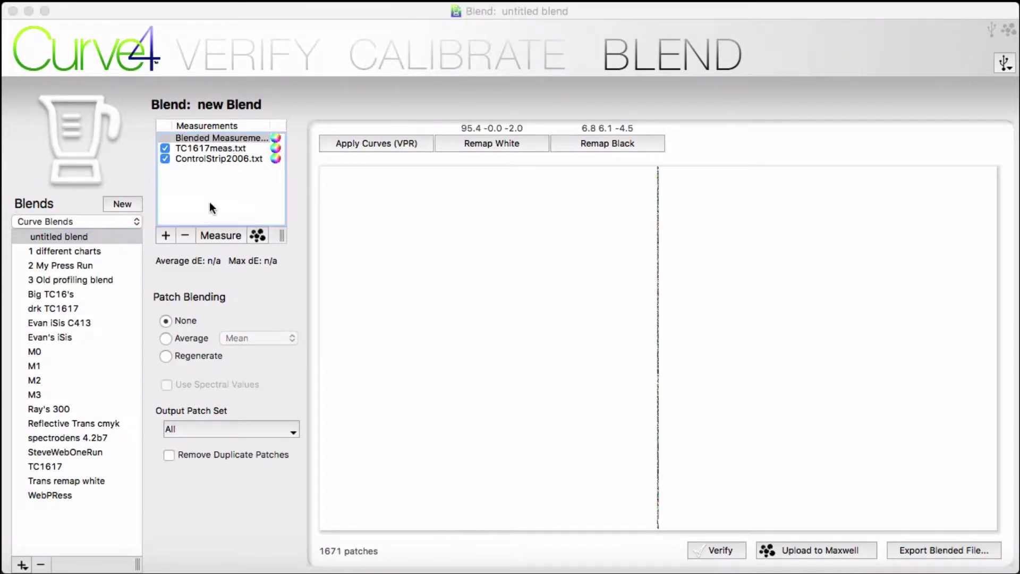
- Add P2P51_KPprofile.txt to the new blend, review the individual and blended measurements, and remove that file again
drag(210, 202, 210, 202)
click(216, 170)
click(218, 160)
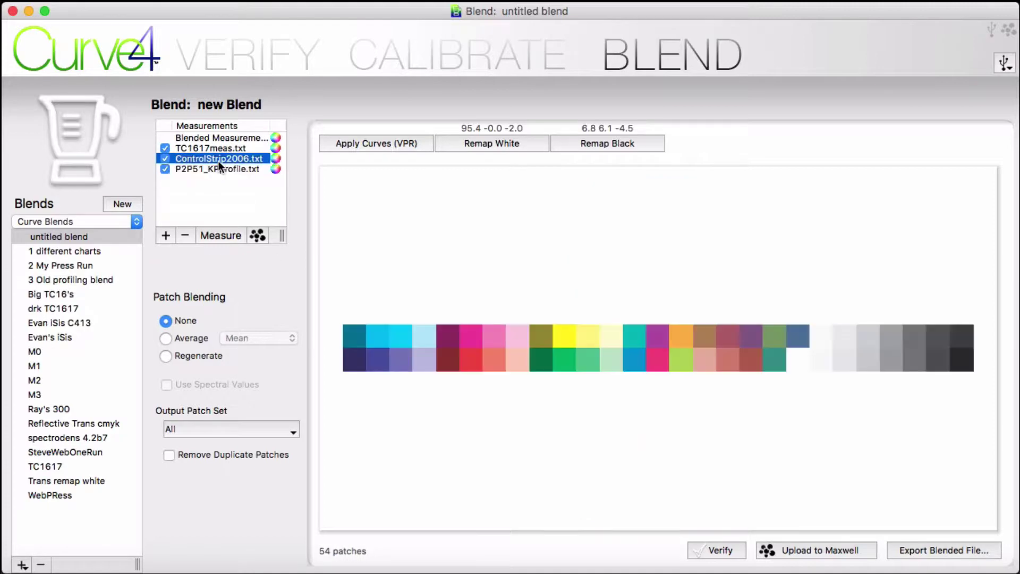
click(223, 151)
click(227, 140)
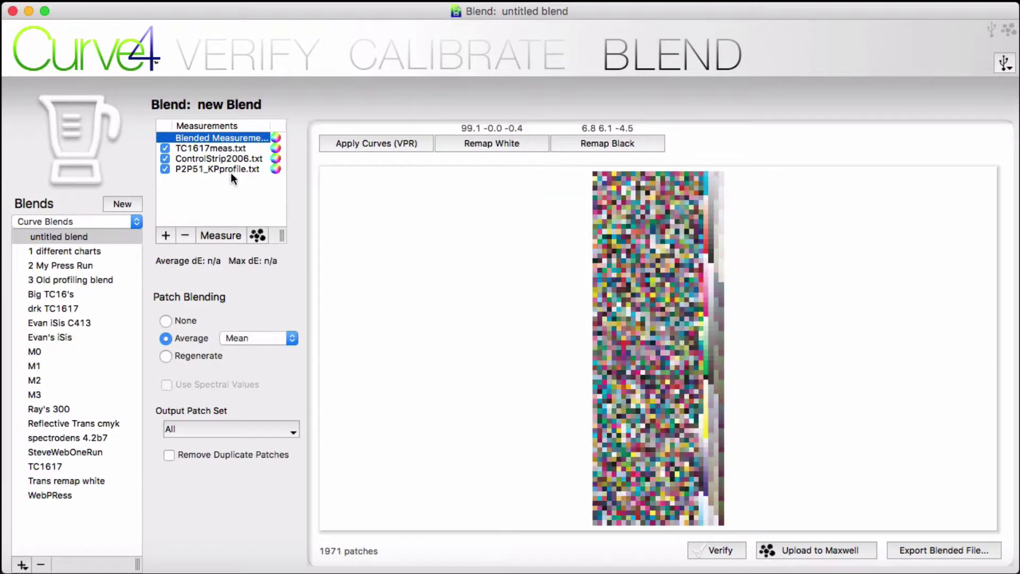
click(229, 170)
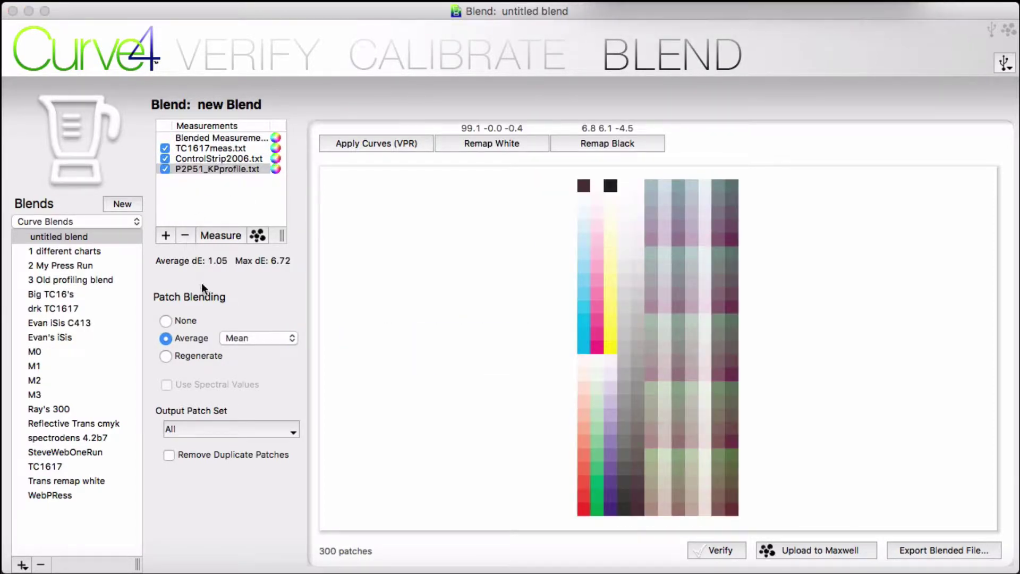
key(Delete)
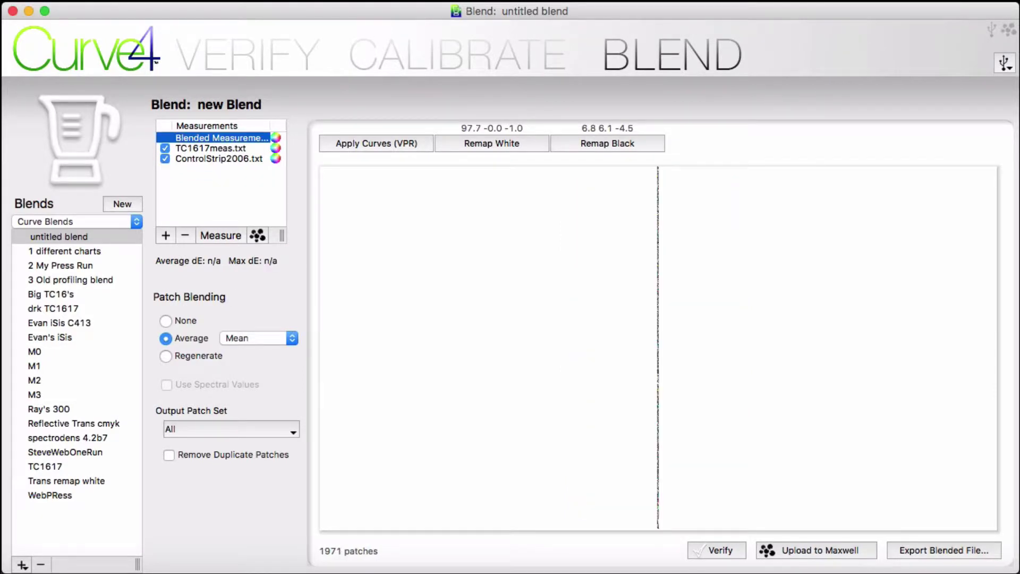
- Try patch blending set to None for the two-file blend
click(192, 321)
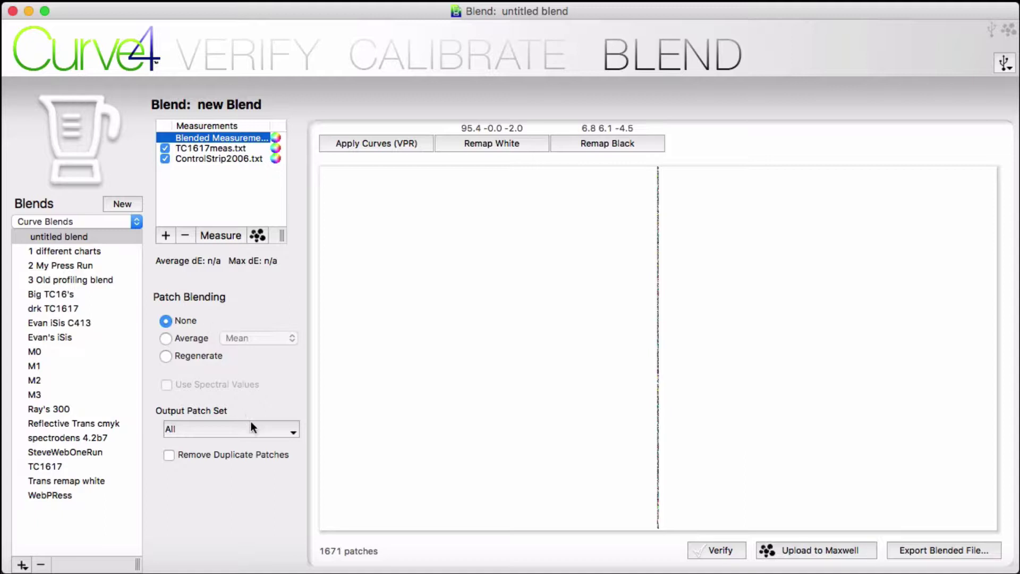
click(949, 551)
click(937, 168)
- Set patch blending to Average with Mean and turn on Remove Duplicate Patches for the new blend
click(167, 339)
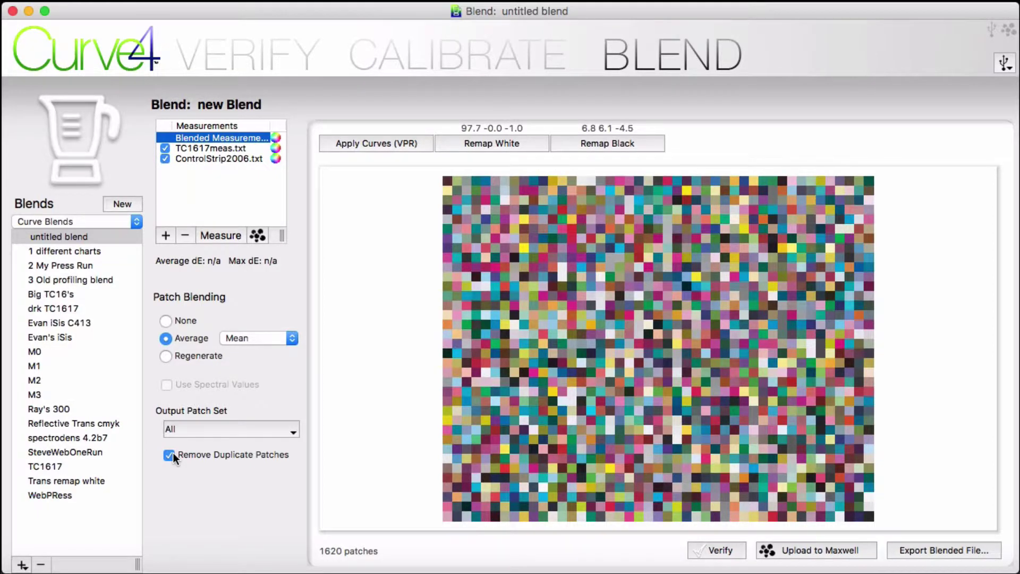
click(204, 452)
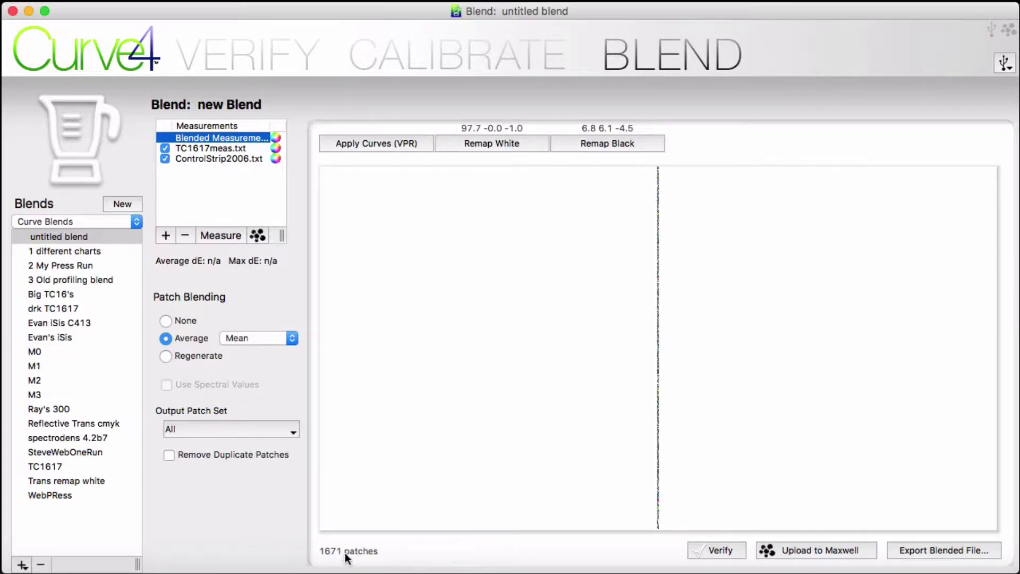
click(206, 453)
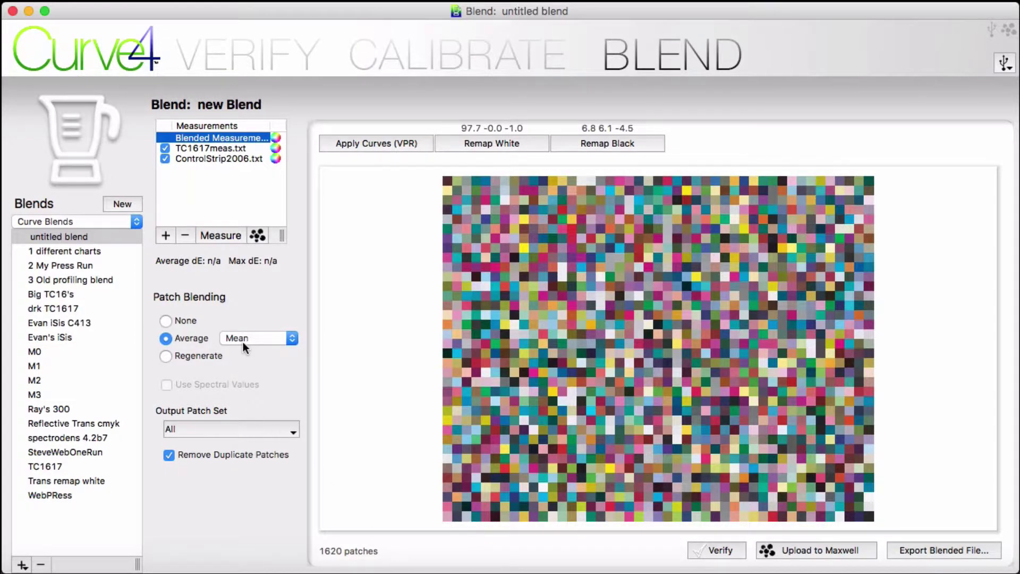
- Review the ControlStrip2006.txt, TC1617meas.txt and blended measurements, and check which output patch sets are available
click(247, 159)
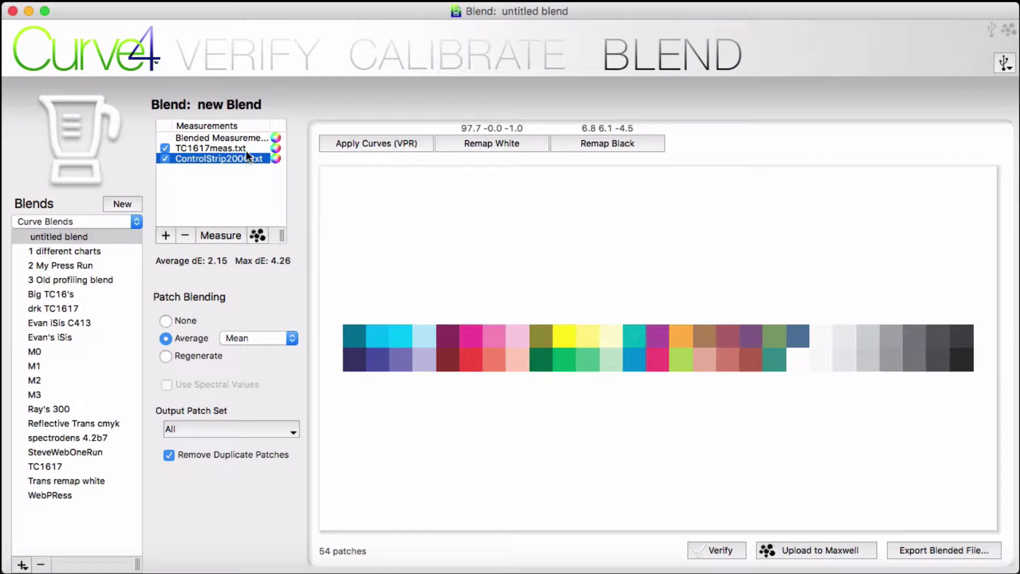
click(247, 151)
key(Up)
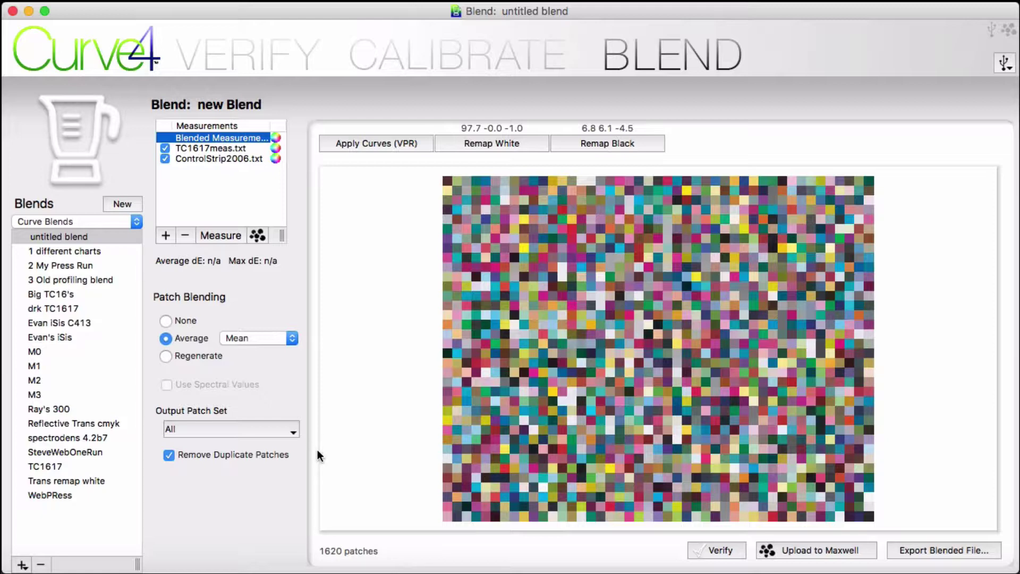
click(275, 436)
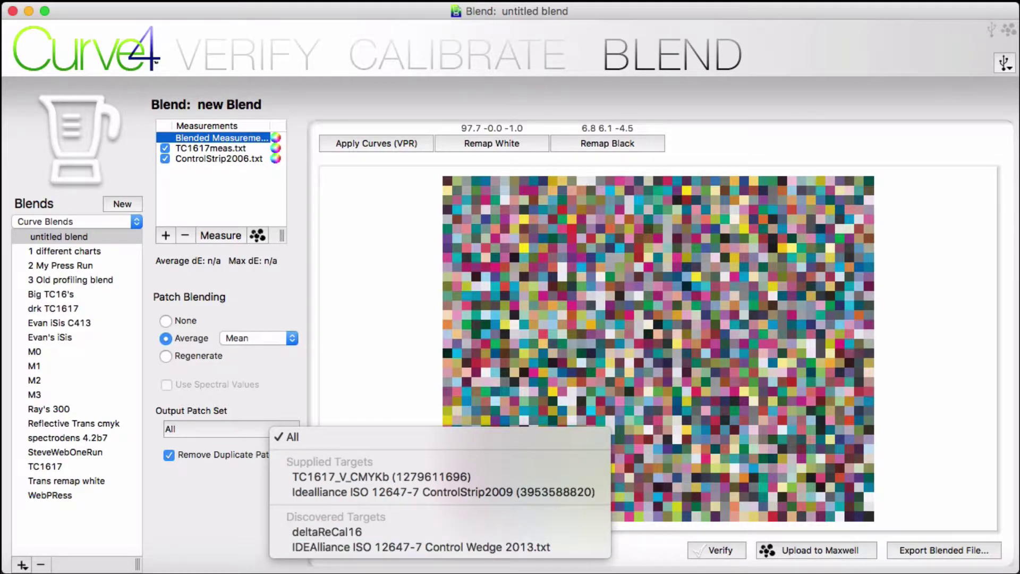
key(Escape)
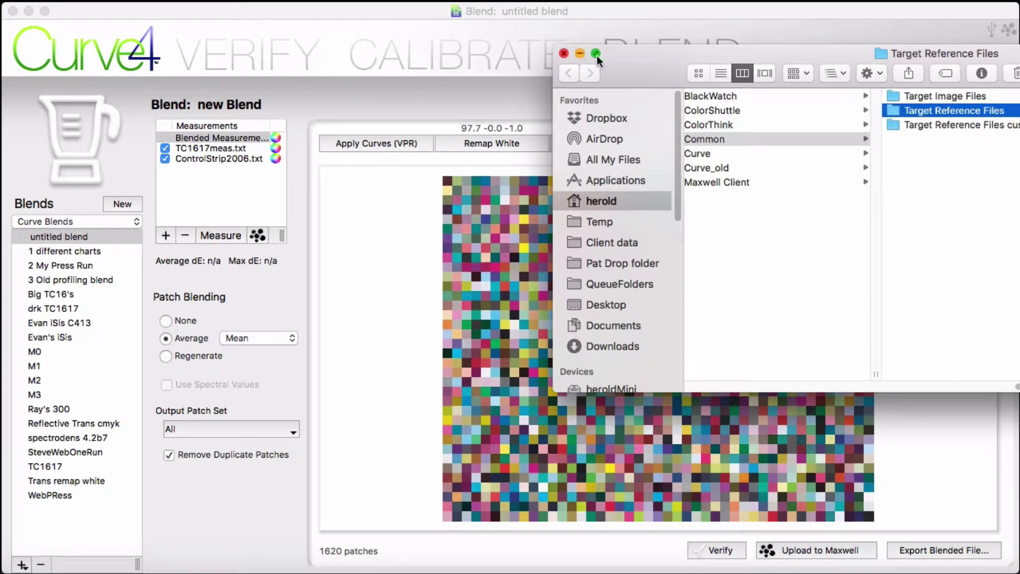
- Switch to Finder, view the Custom Target Definitions folder in Target Reference Files, and shrink and move its window clear of the blend settings
double_click(625, 68)
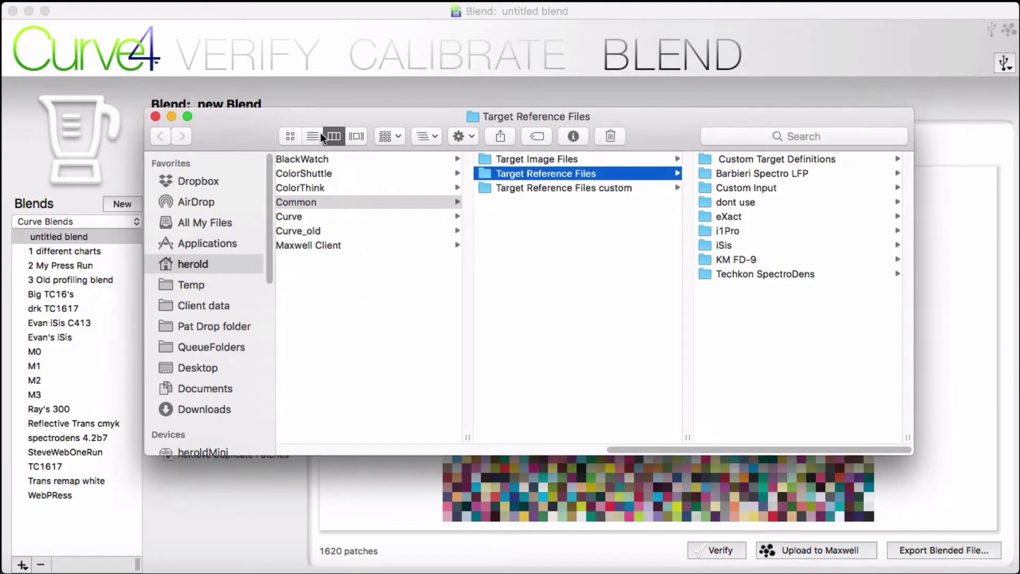
click(759, 162)
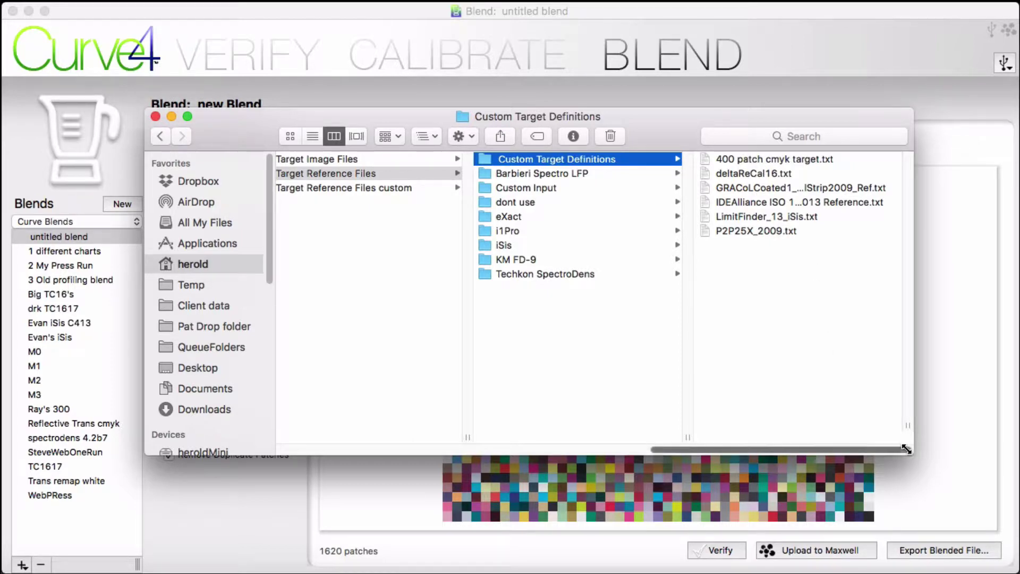
drag(912, 454, 694, 396)
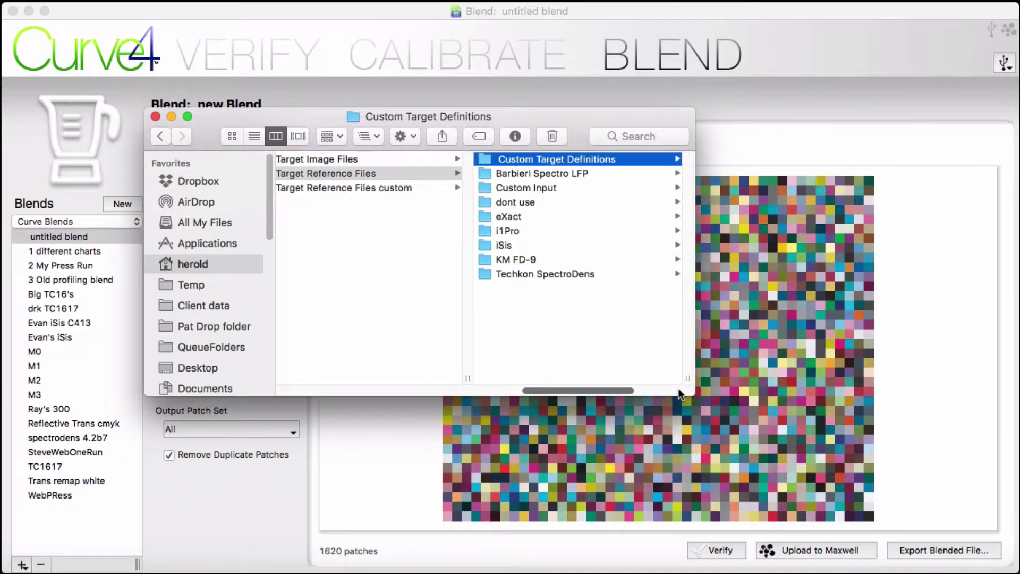
click(669, 390)
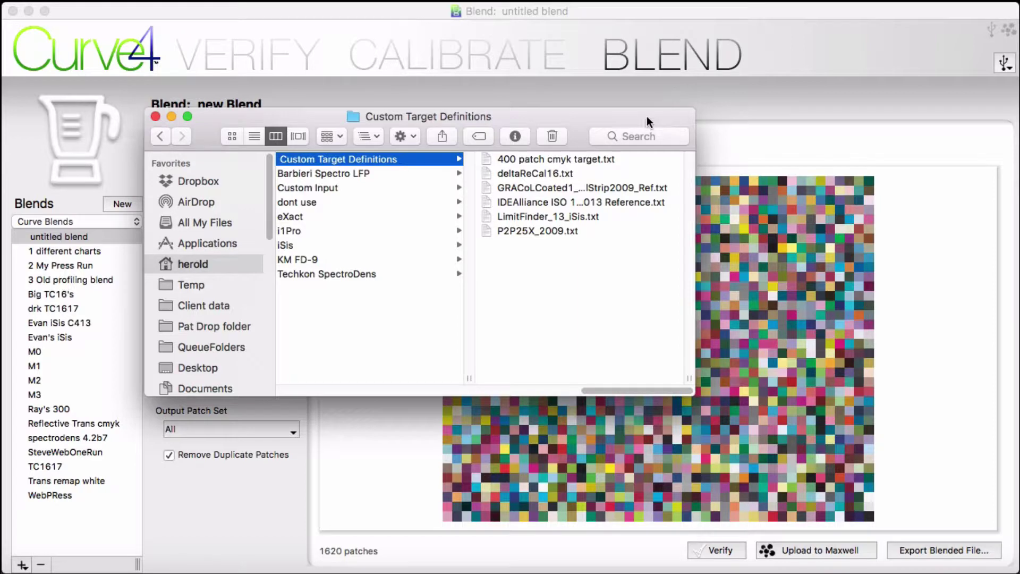
drag(647, 116, 919, 31)
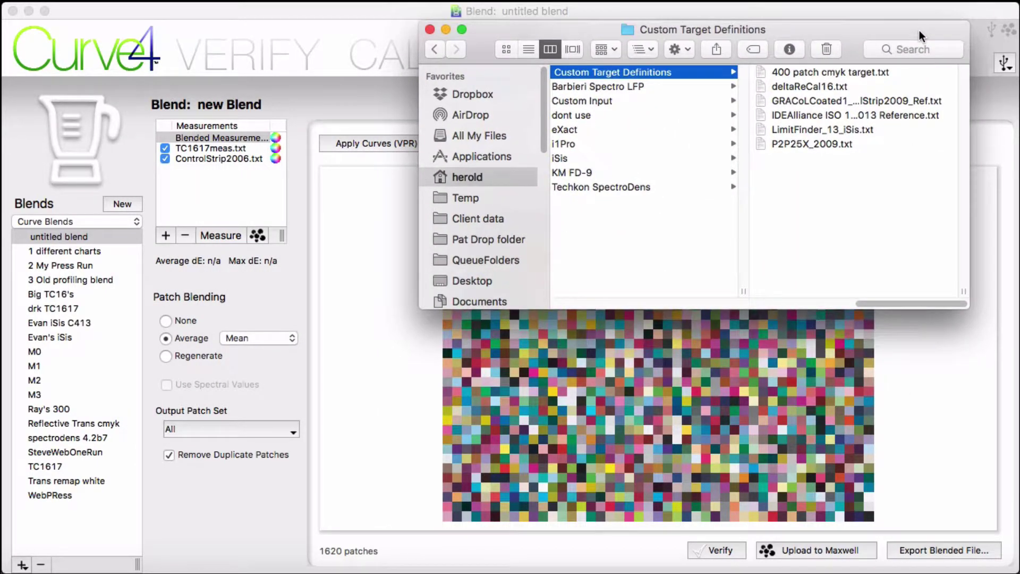
- Compare the available output patch sets with the files in Finder's Custom Target Definitions folder, including P2P25X_2009.txt
click(266, 432)
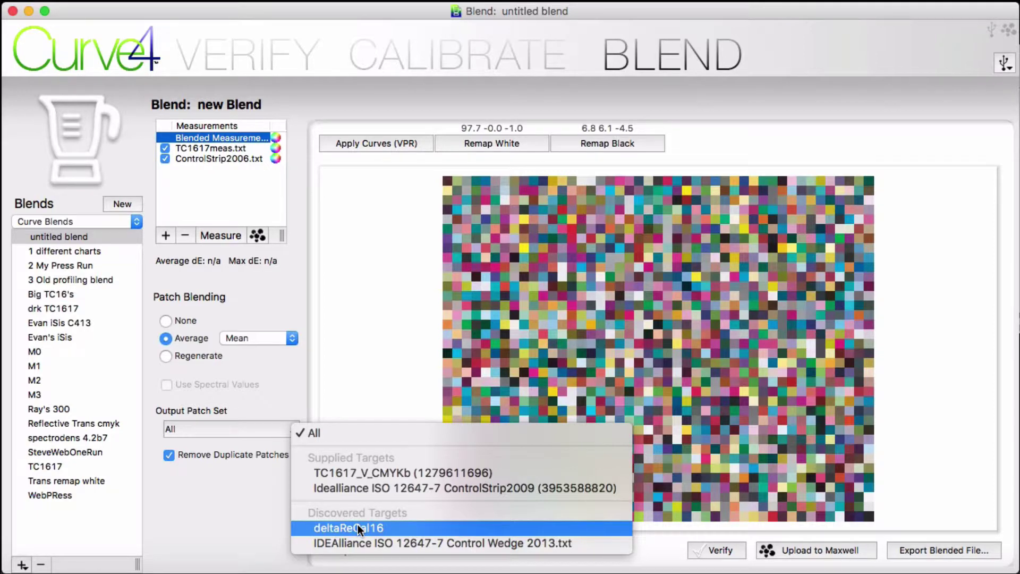
key(Escape)
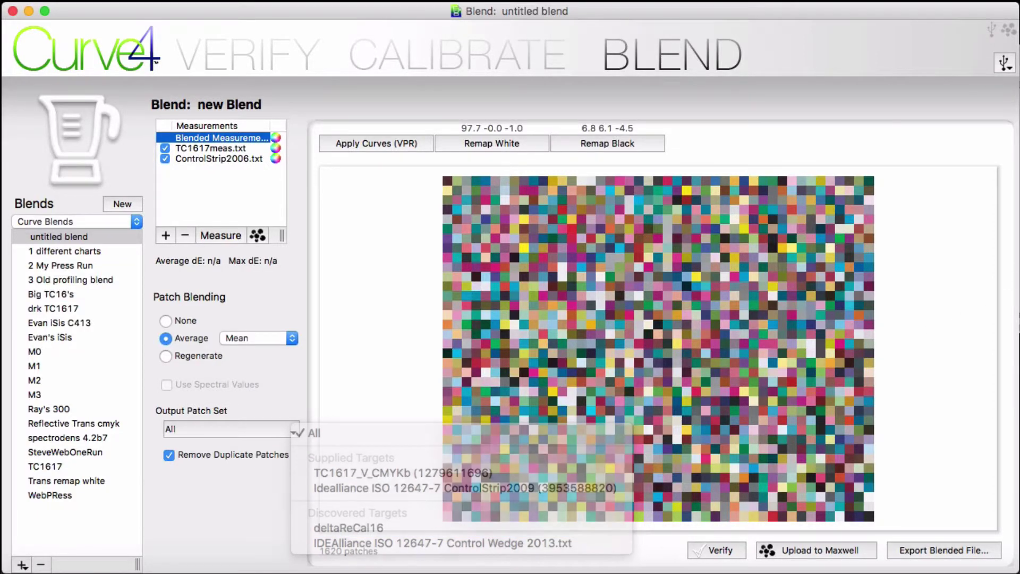
key(super+Tab)
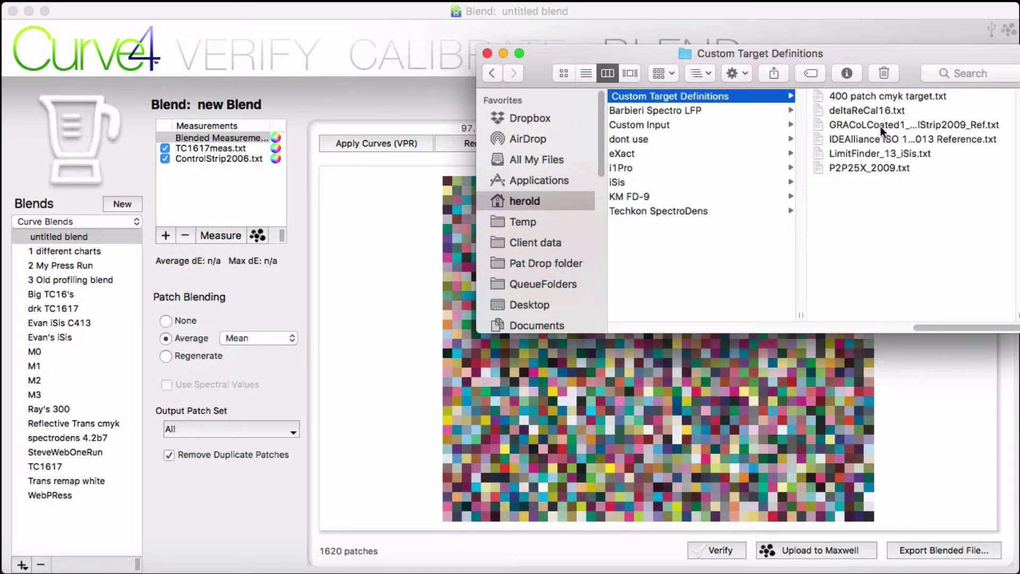
click(866, 174)
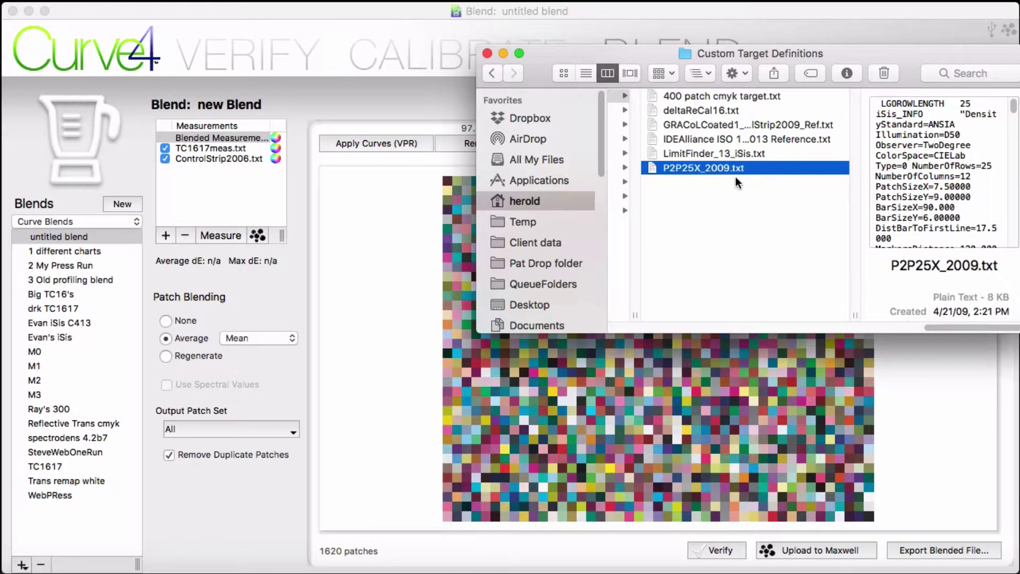
scroll(734, 197, left, 5)
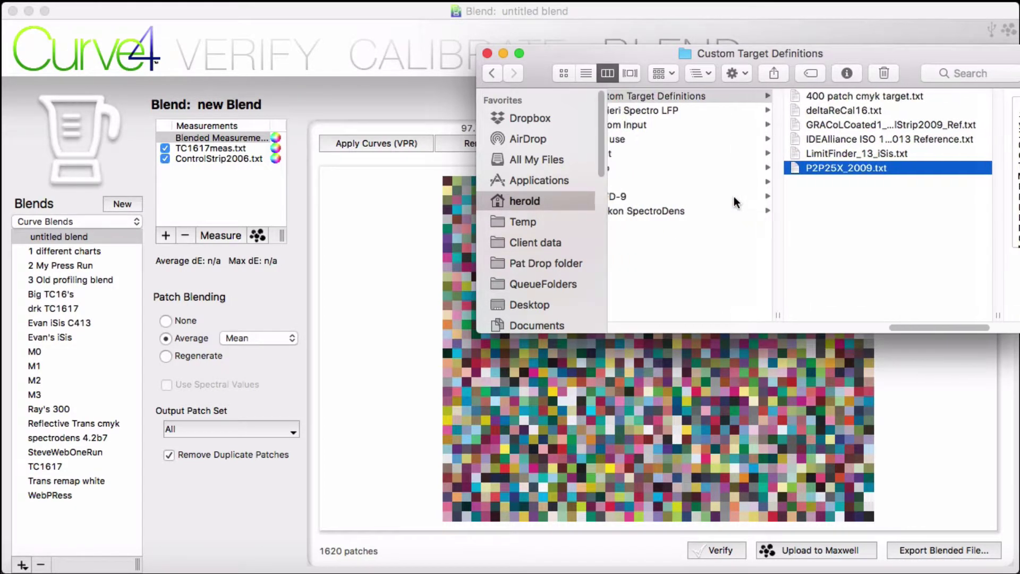
click(276, 429)
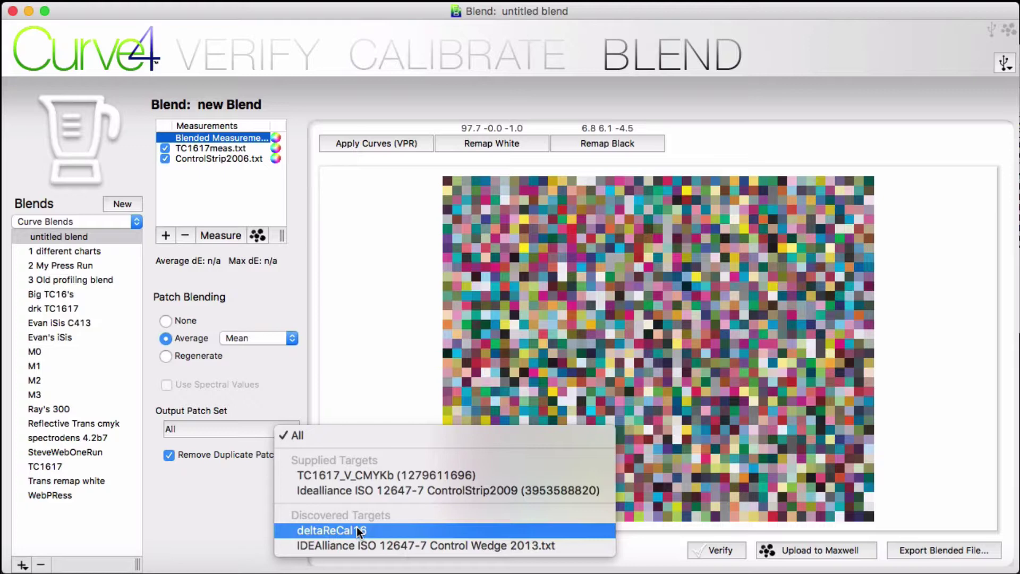
- Set patch blending to Regenerate and choose the IDEAlliance ISO 12647-7 Control Wedge 2013 Reference output patch set
click(168, 356)
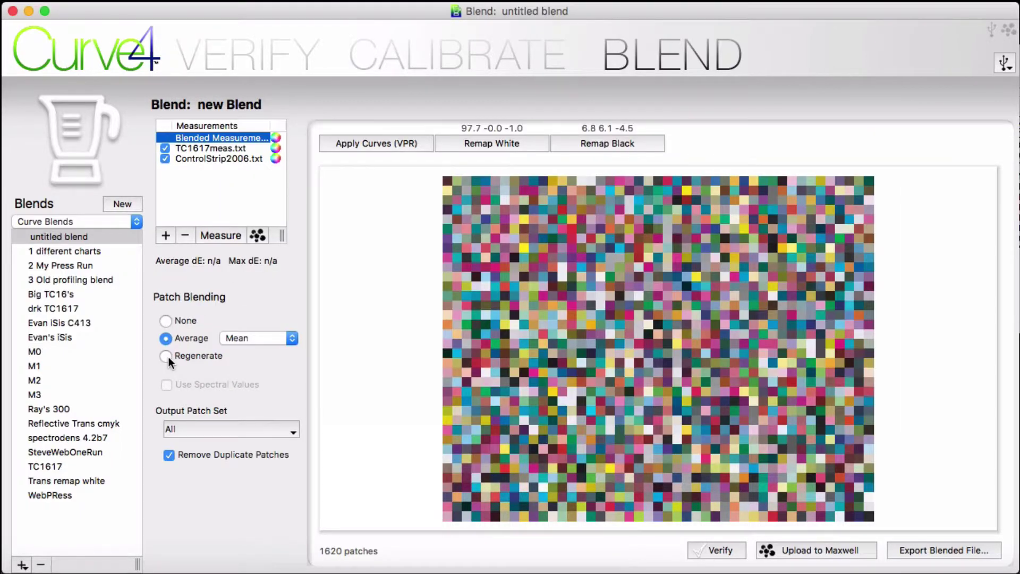
click(167, 356)
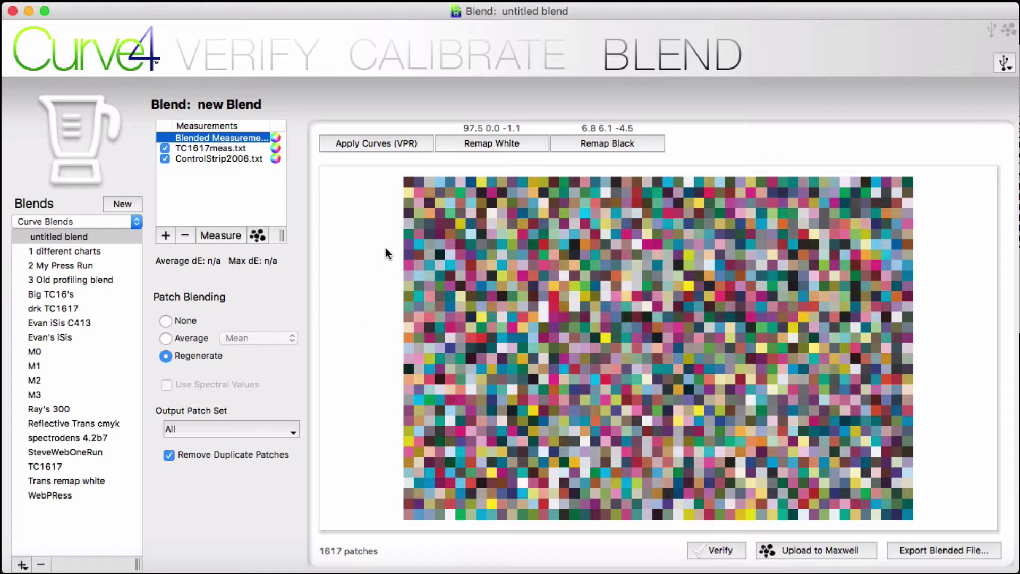
click(267, 433)
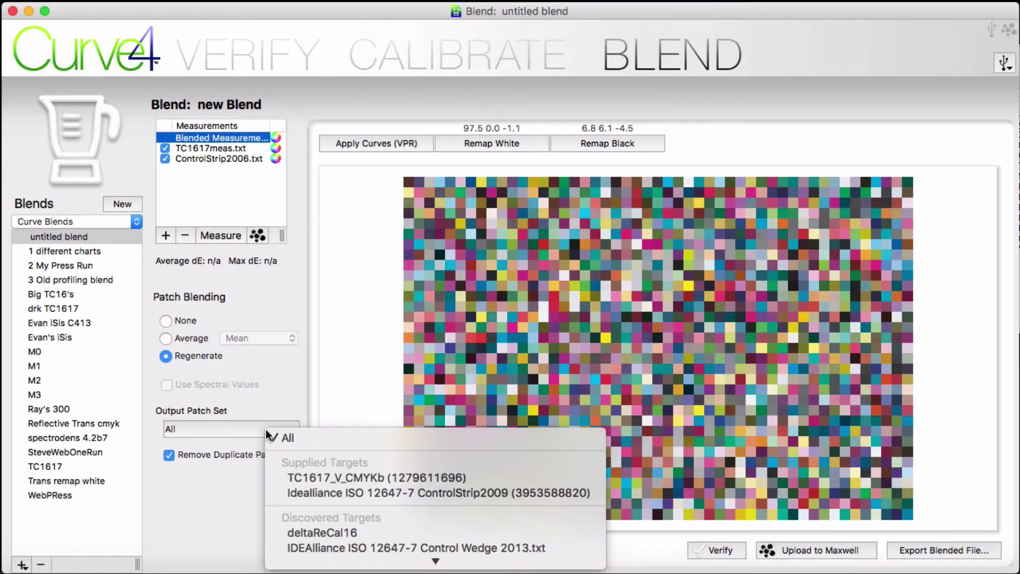
mouse_move(425, 562)
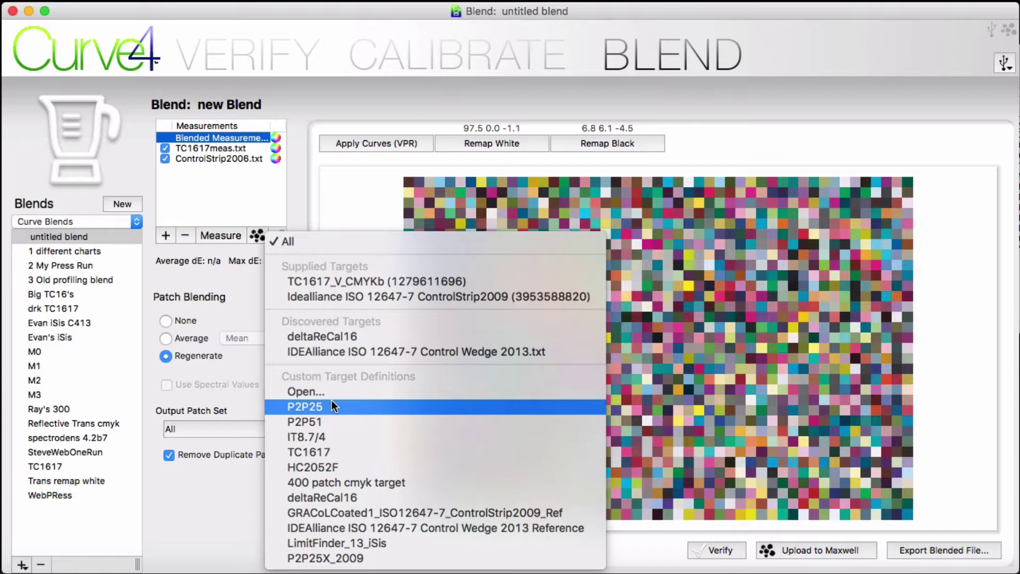
click(414, 527)
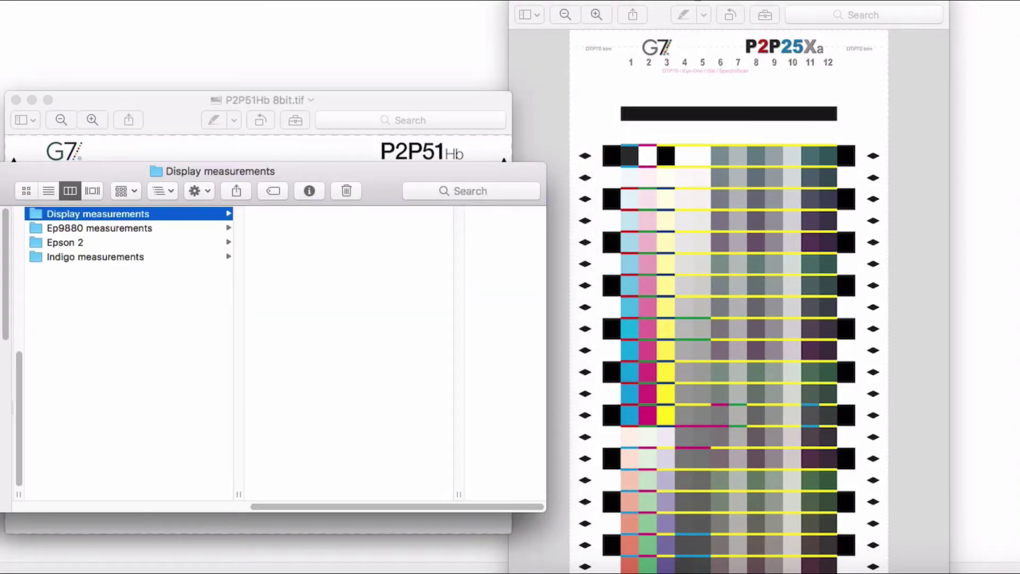
- View the contents of the Ep9880 measurements, Epson 2 and Indigo measurements folders in Finder
click(90, 229)
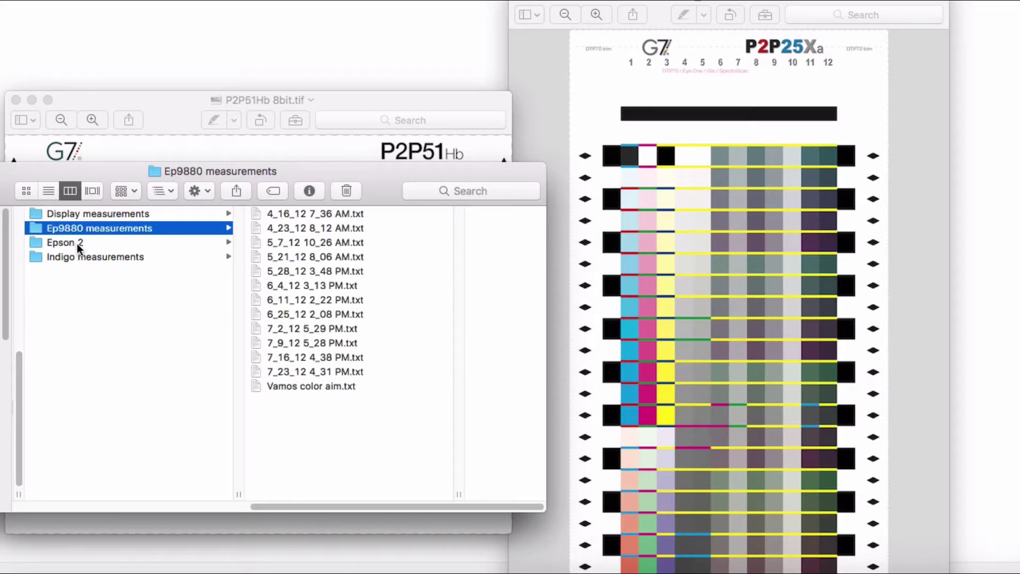
click(78, 242)
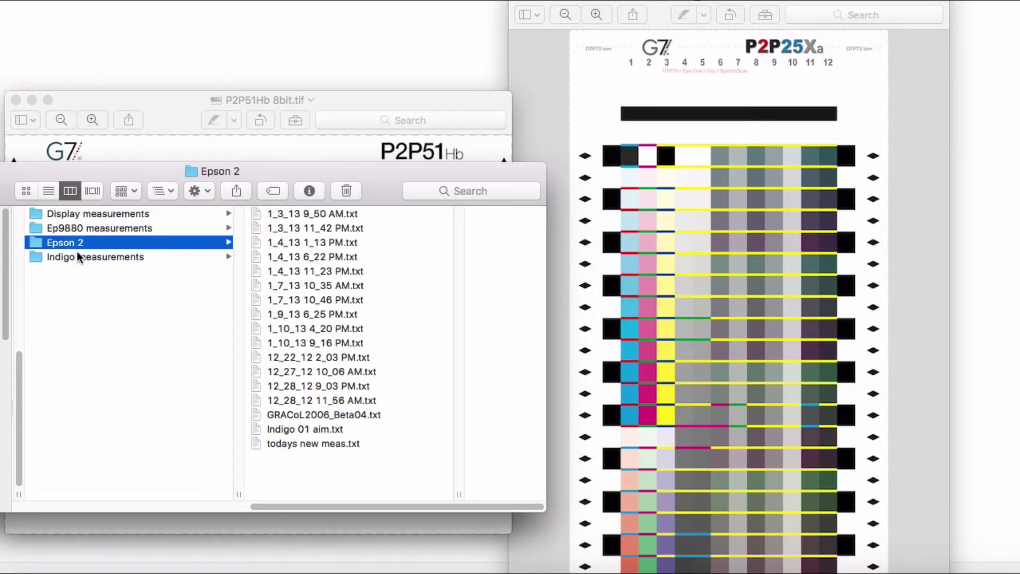
click(77, 257)
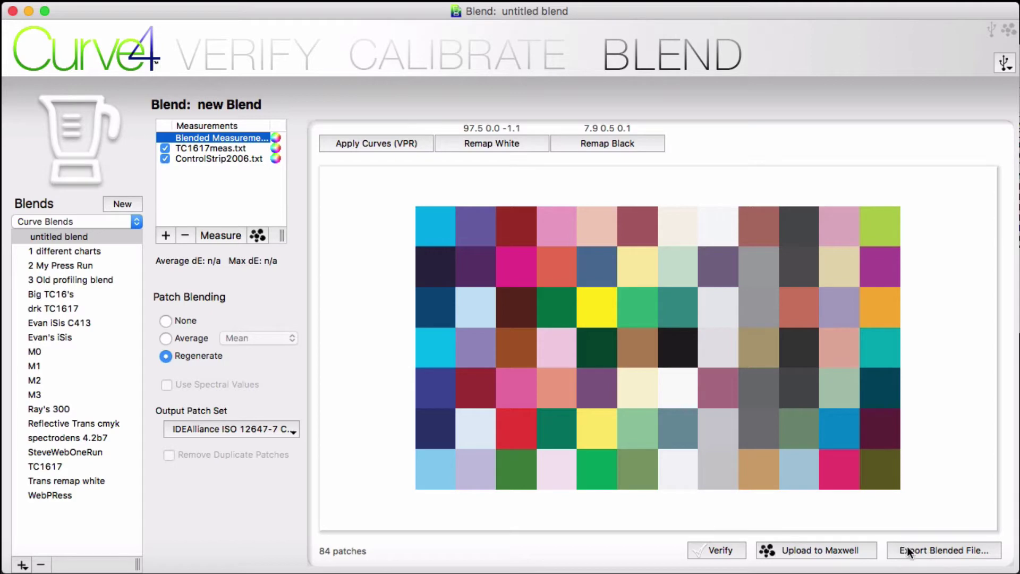
- Export the blended measurements to Output folder as "IDealliance control strip" in the MxF File (*.mxf) for i1Profiler format
click(927, 552)
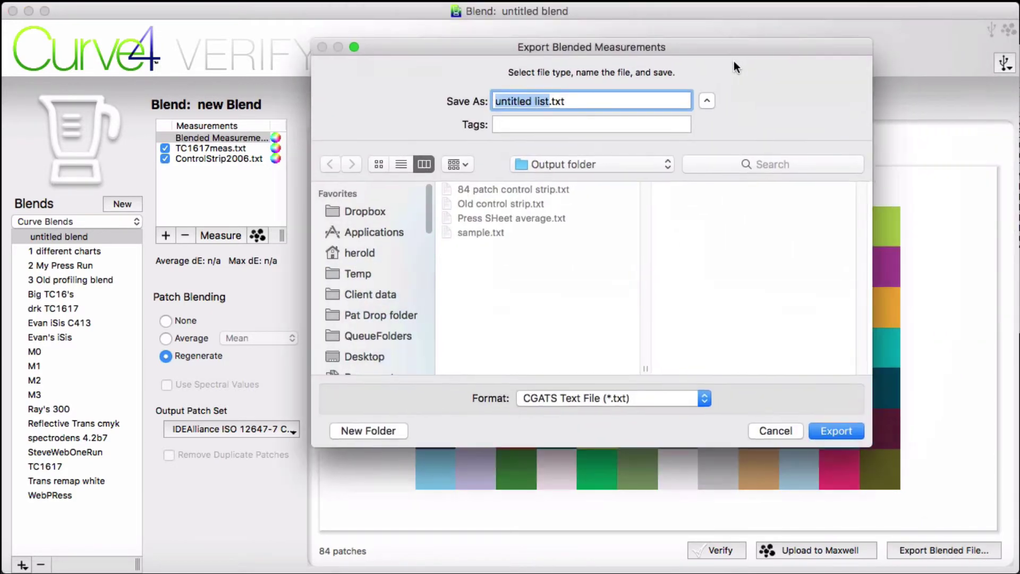
text(IDeal)
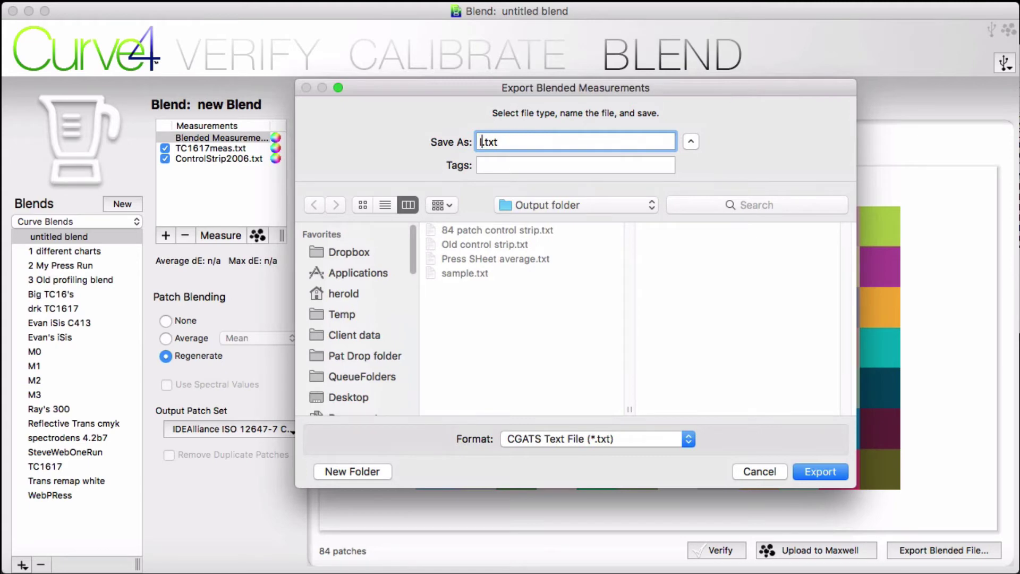
text(liance control strip)
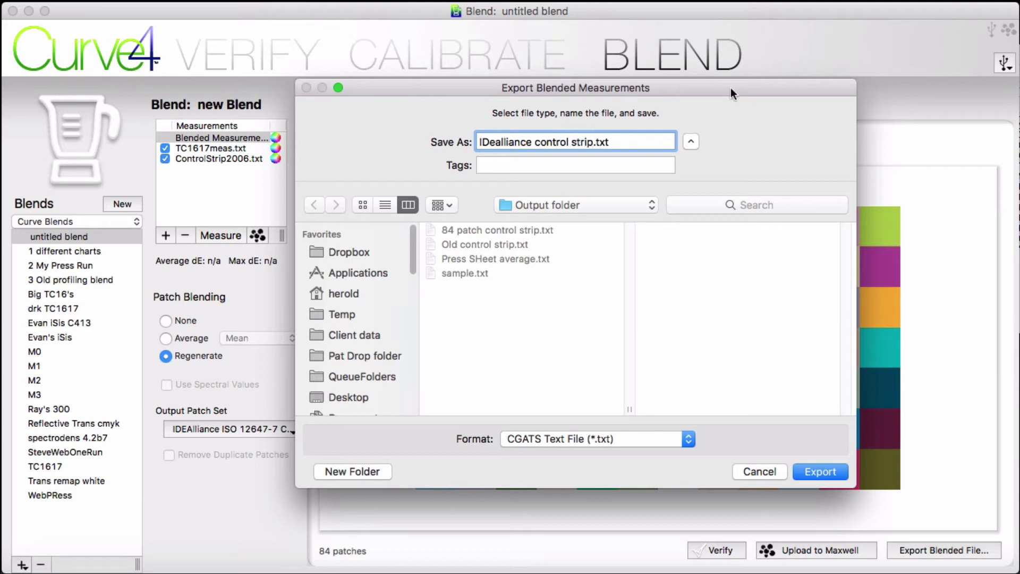
click(655, 436)
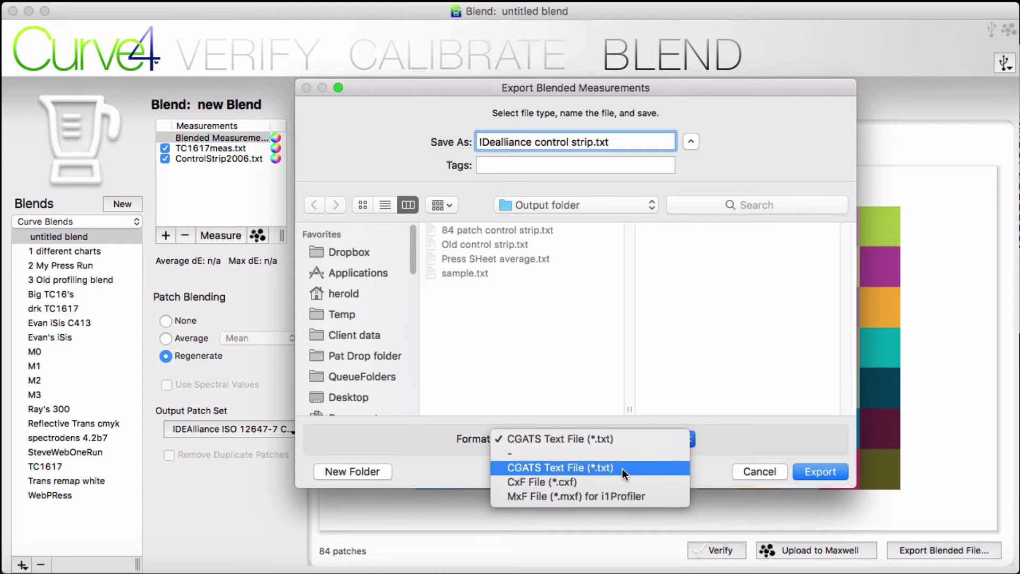
click(637, 495)
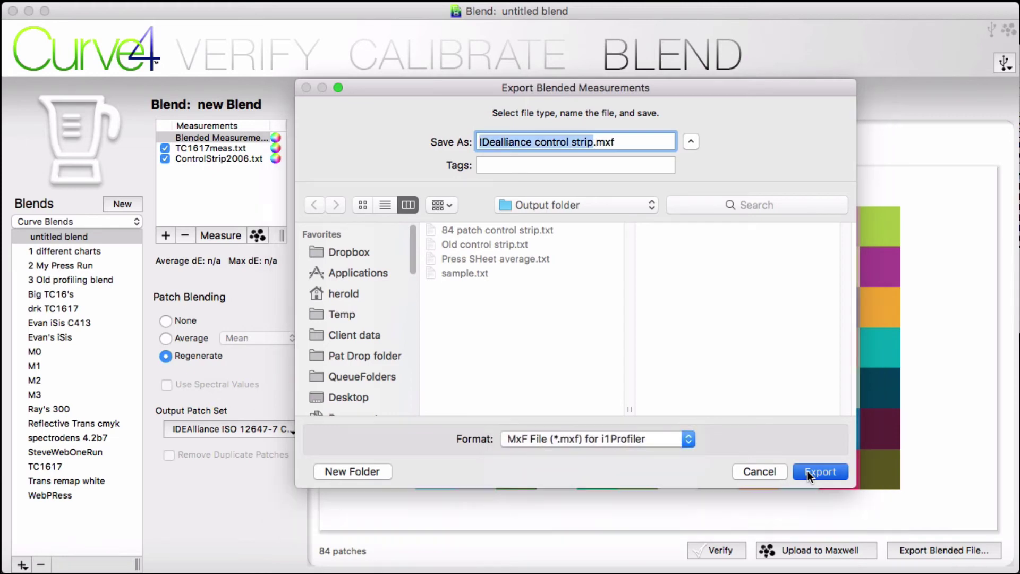
click(807, 471)
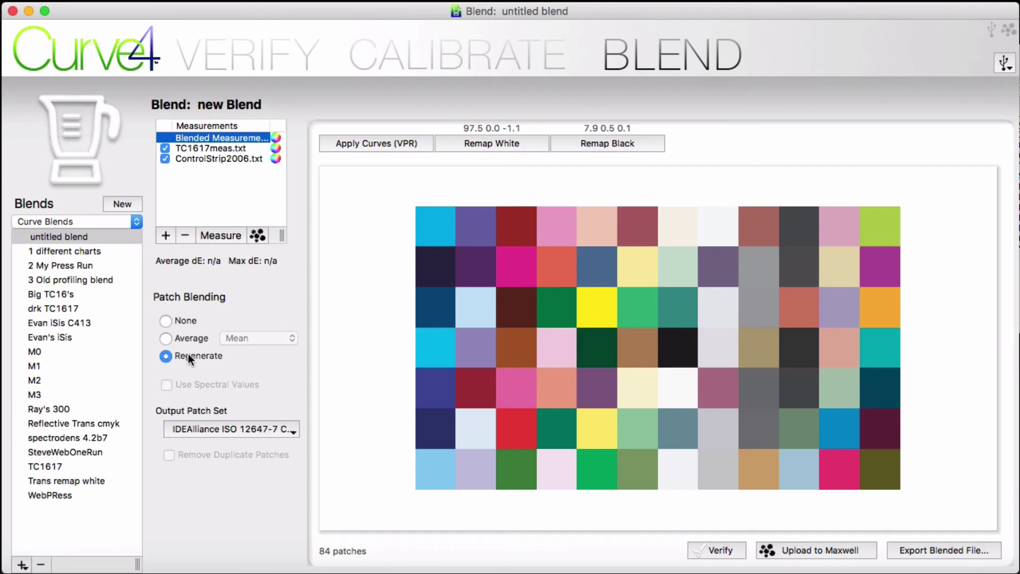
click(204, 354)
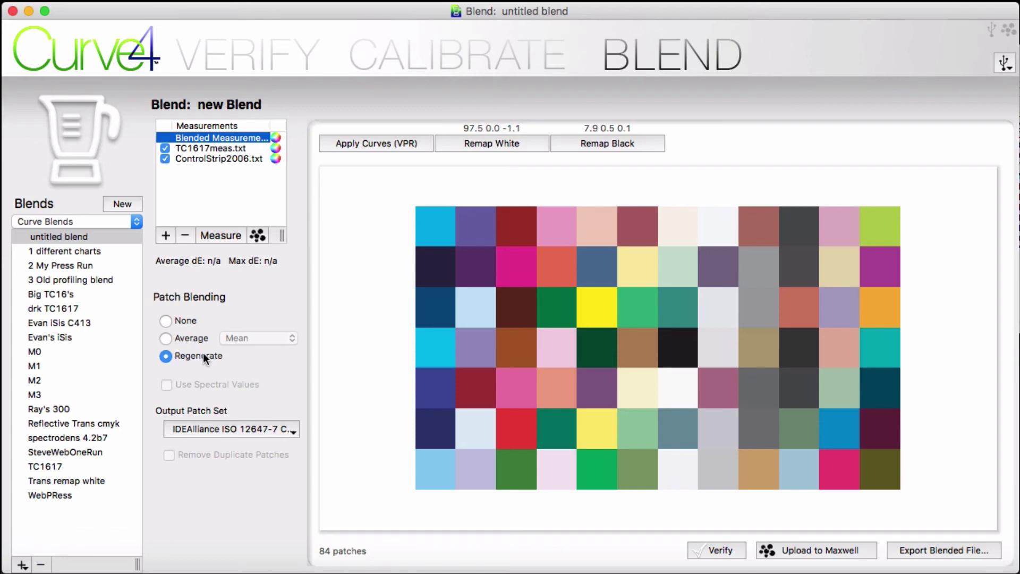